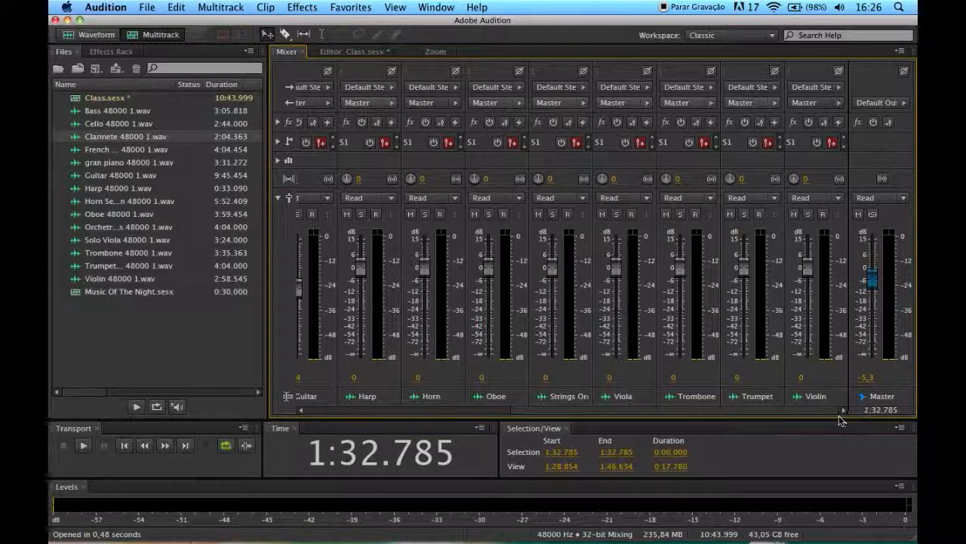
- Route the Violin track's output to a newly added bus in the Mixer
drag(801, 411, 560, 441)
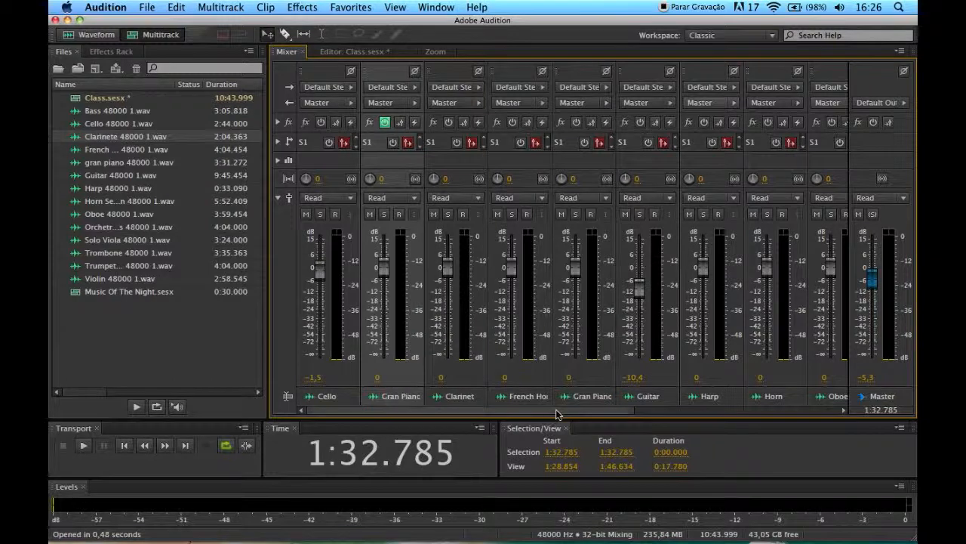
drag(559, 410, 773, 408)
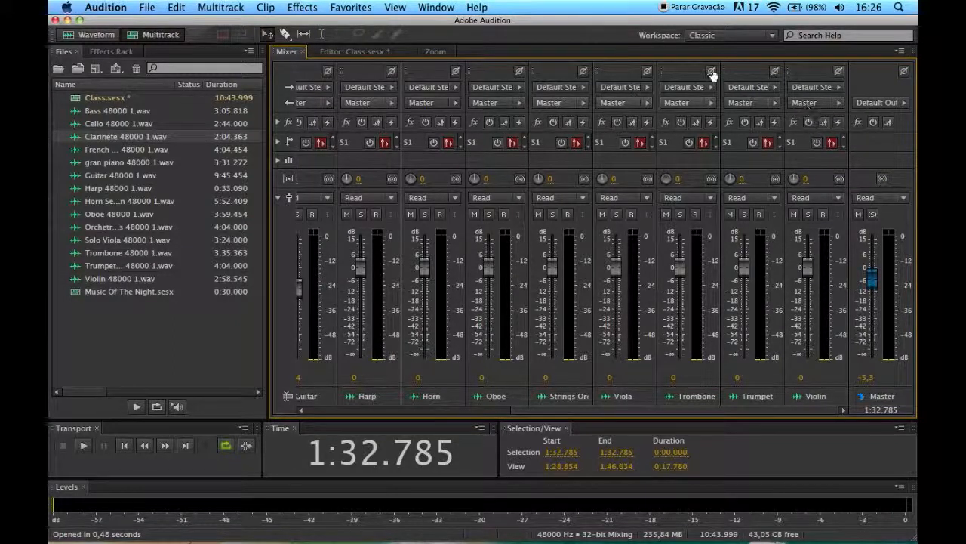
click(829, 103)
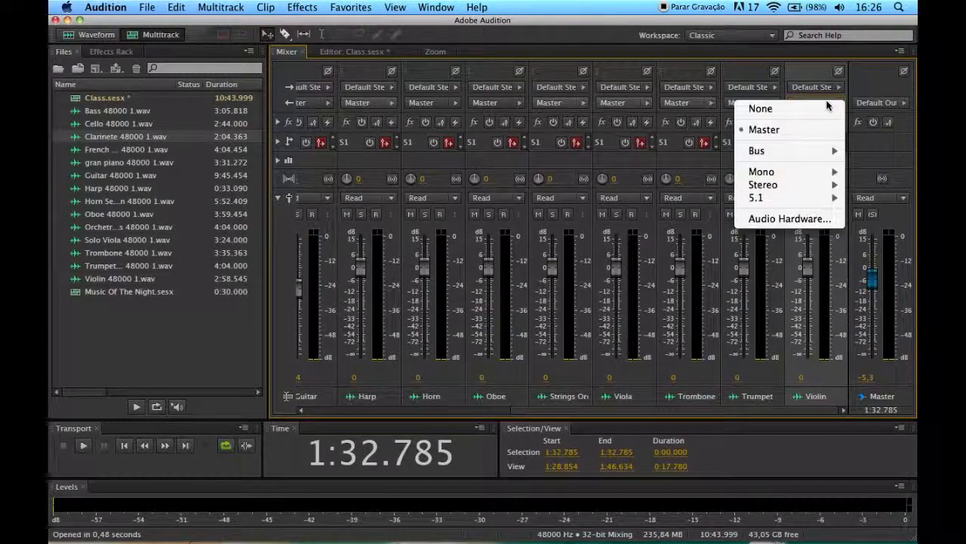
mouse_move(798, 154)
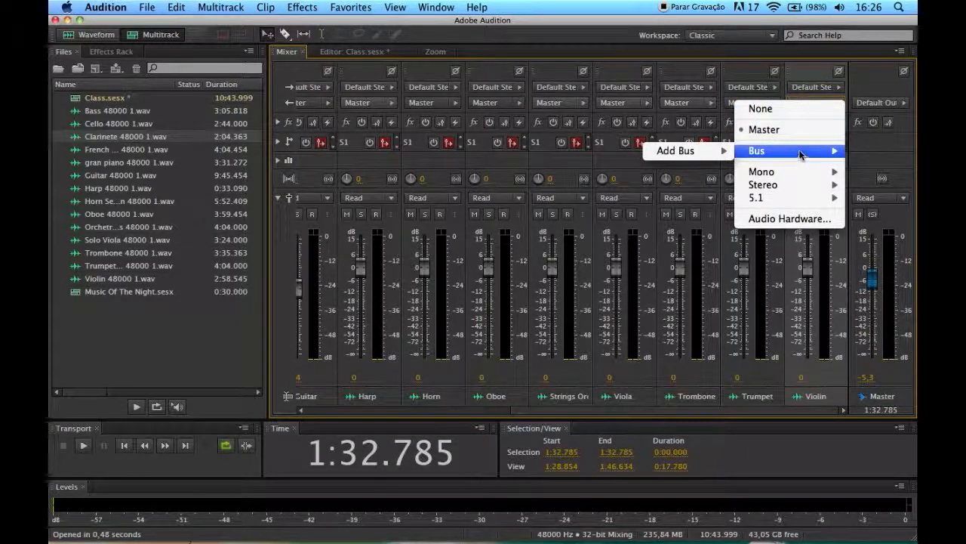
mouse_move(676, 150)
click(623, 167)
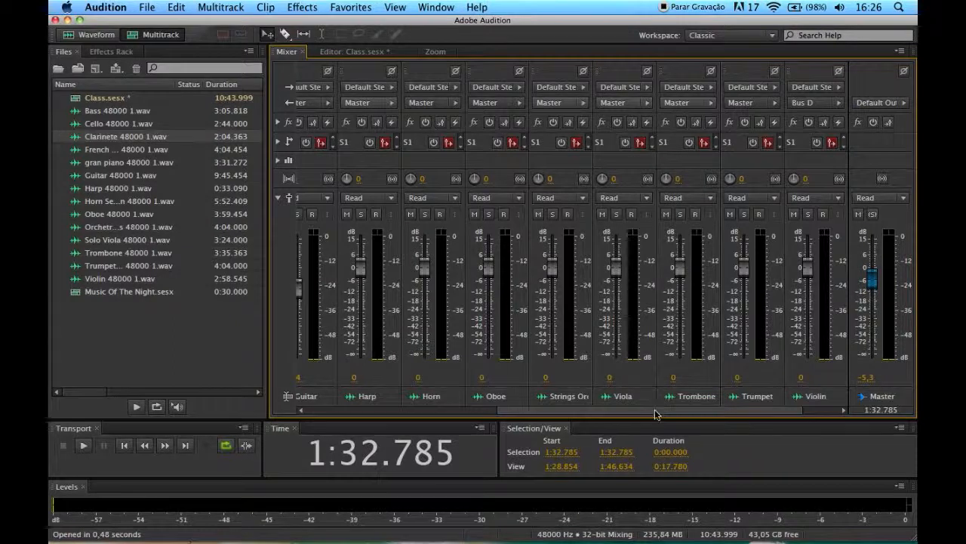
- Rename the bus fed by the Violin track as Strings
drag(657, 410, 773, 414)
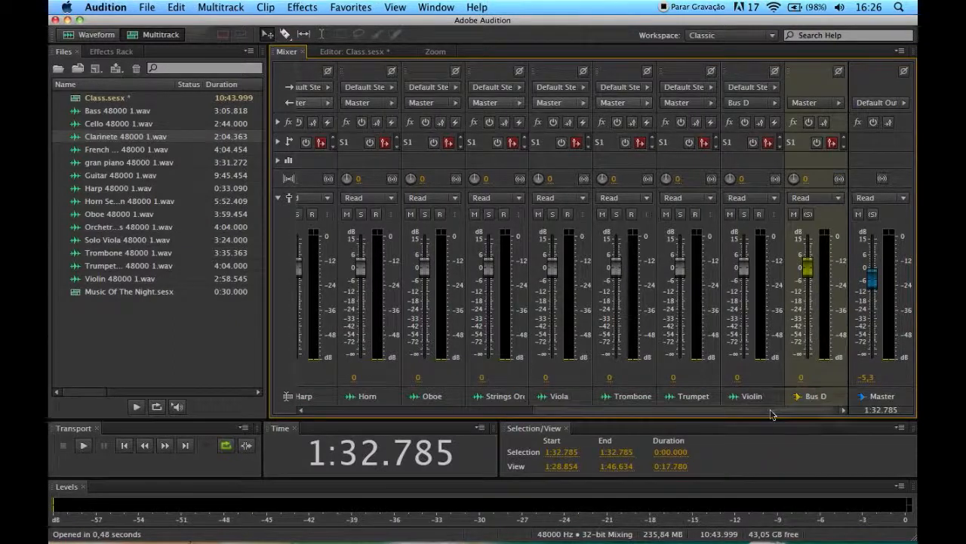
click(821, 398)
text(Strings)
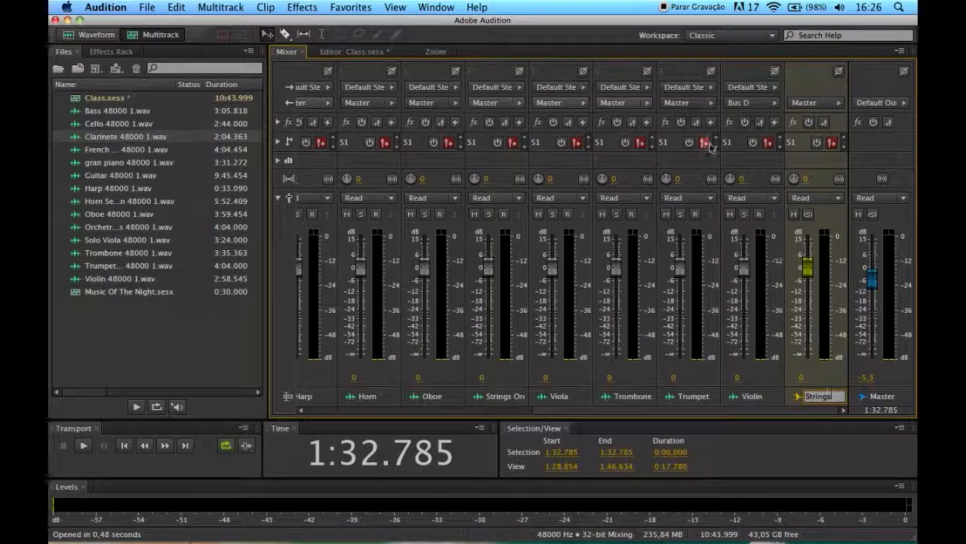
- Route the Viola track's output to the Strings bus
click(687, 104)
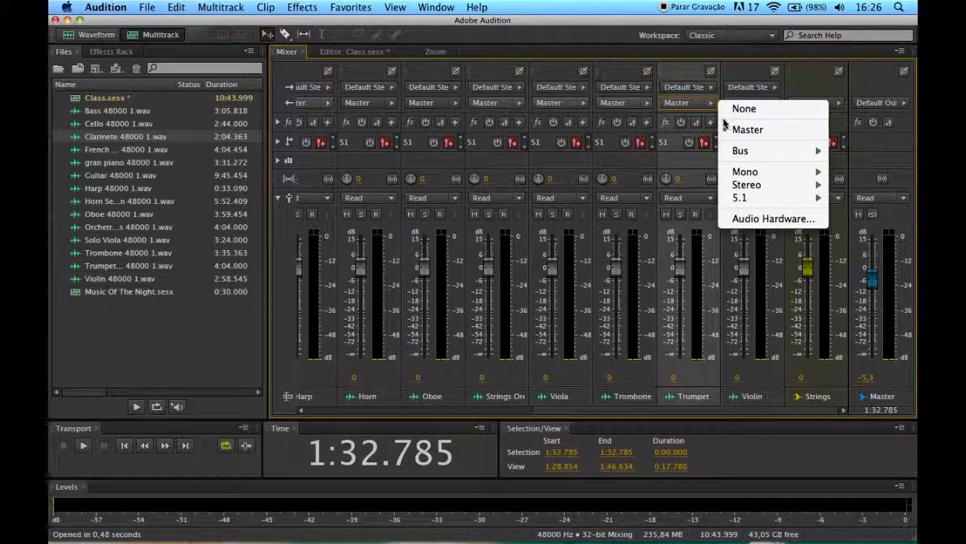
click(664, 419)
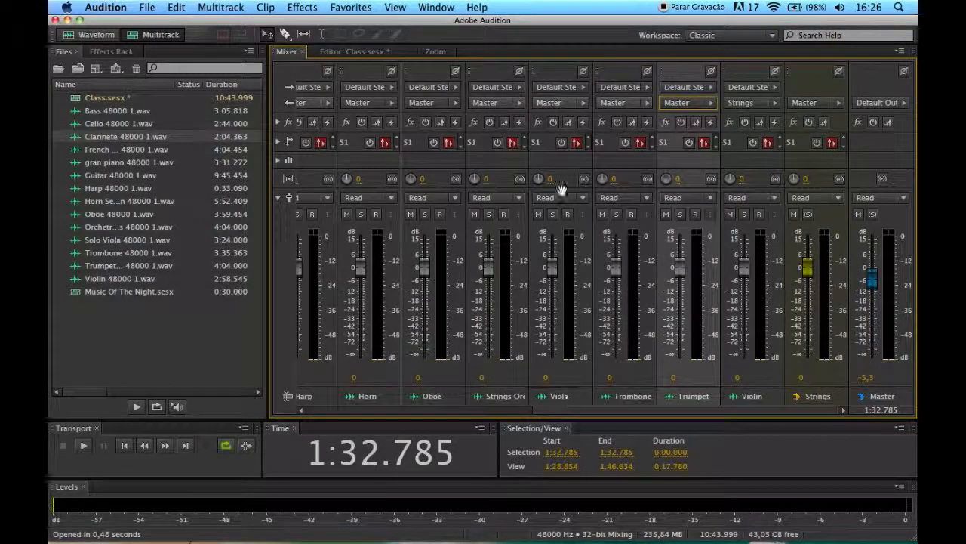
click(583, 102)
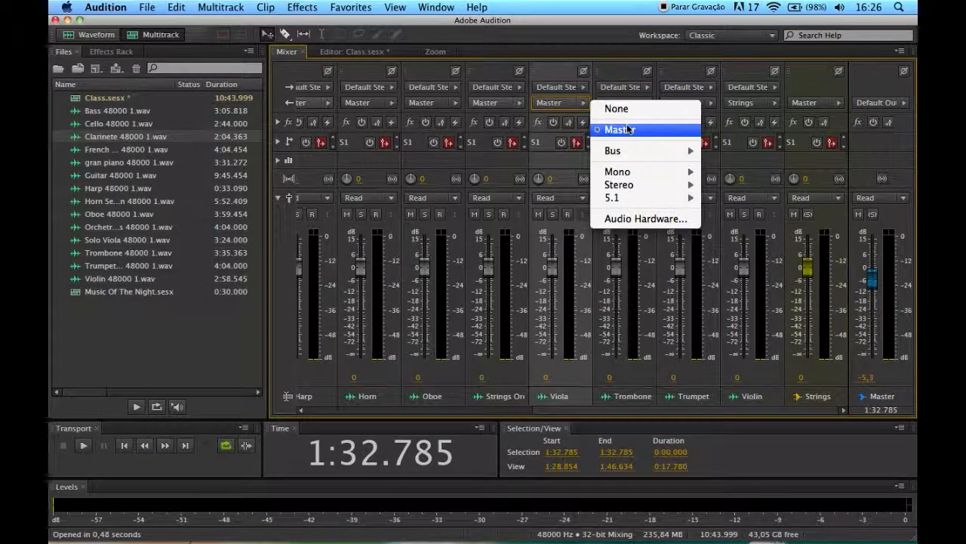
mouse_move(654, 154)
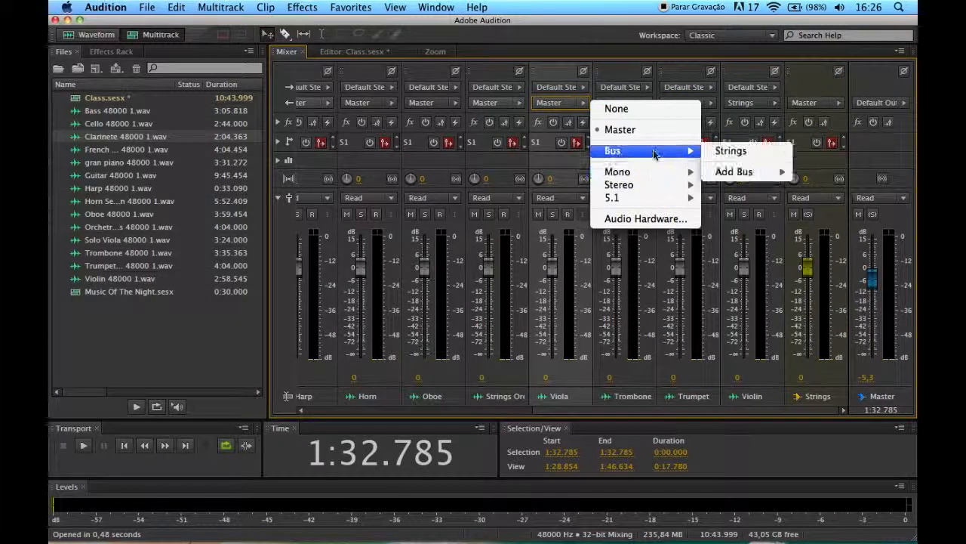
click(731, 151)
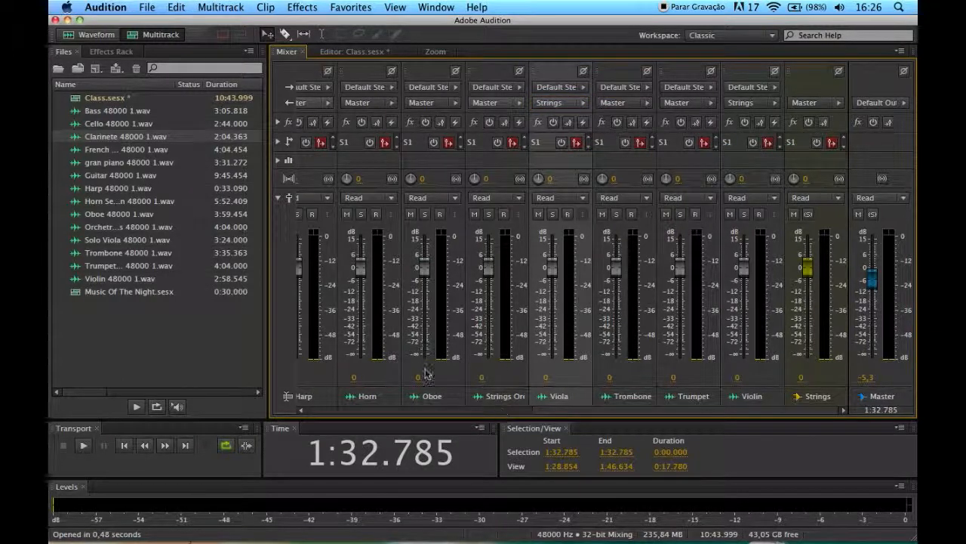
- Route the output of the orchestral strings track, beside Viola, to the Strings bus
drag(544, 410, 478, 415)
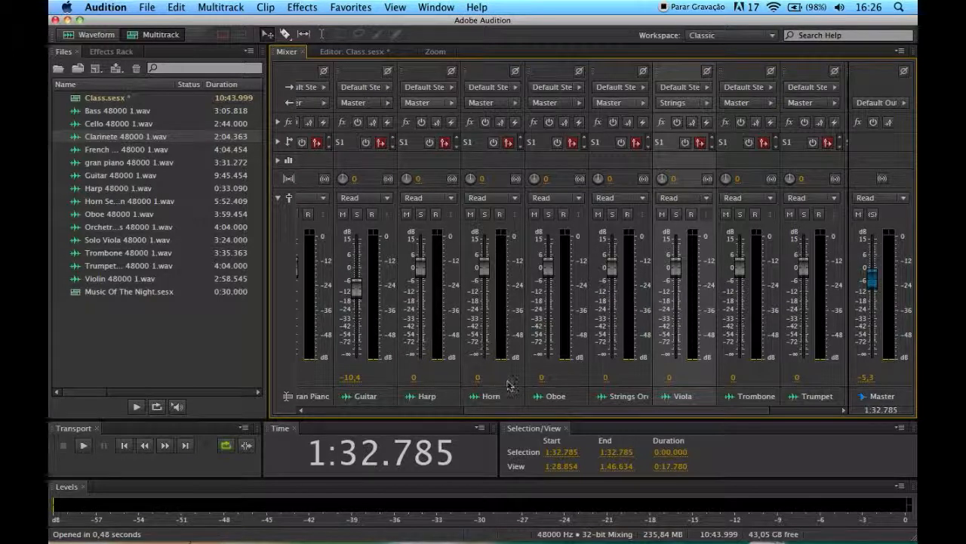
click(621, 102)
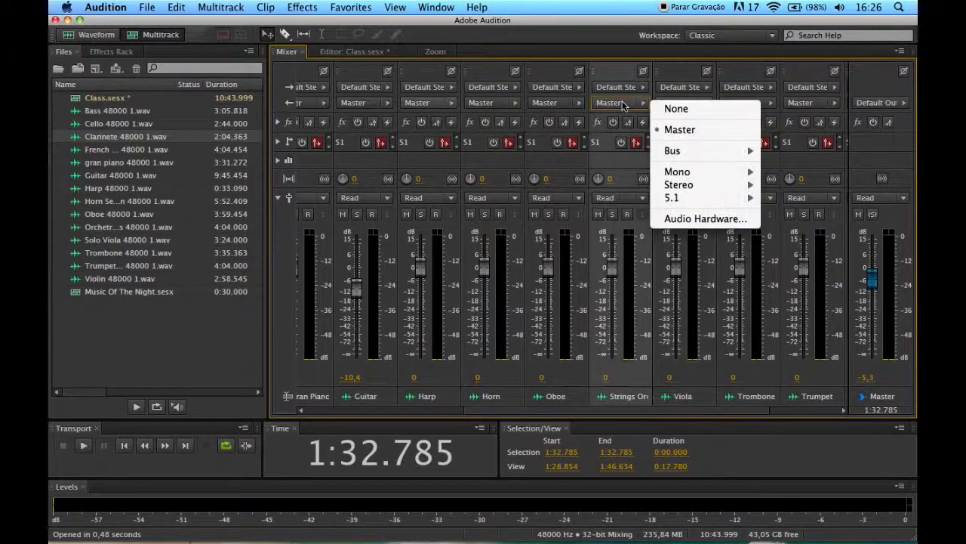
mouse_move(680, 150)
click(778, 147)
- Route the Cello track's output to the Strings bus
drag(634, 409, 526, 415)
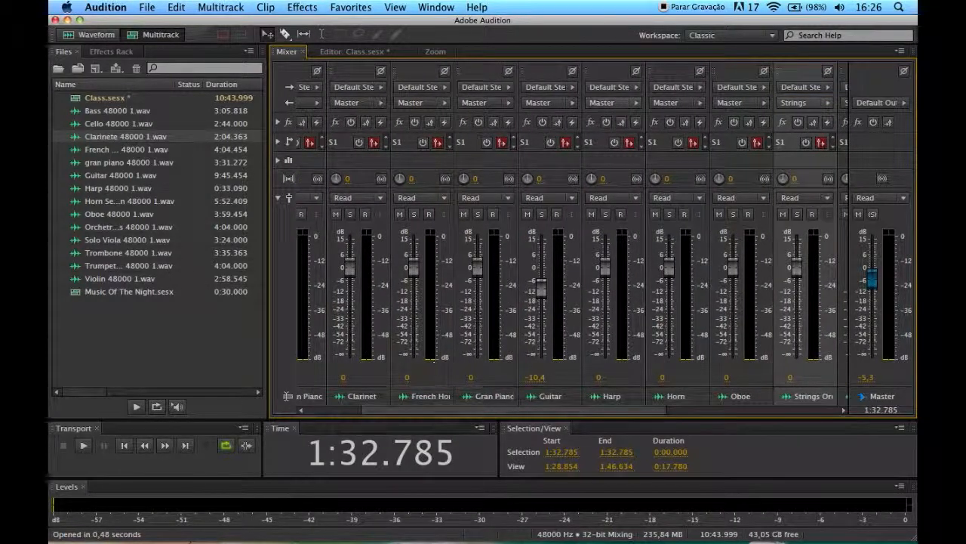
drag(487, 408, 413, 413)
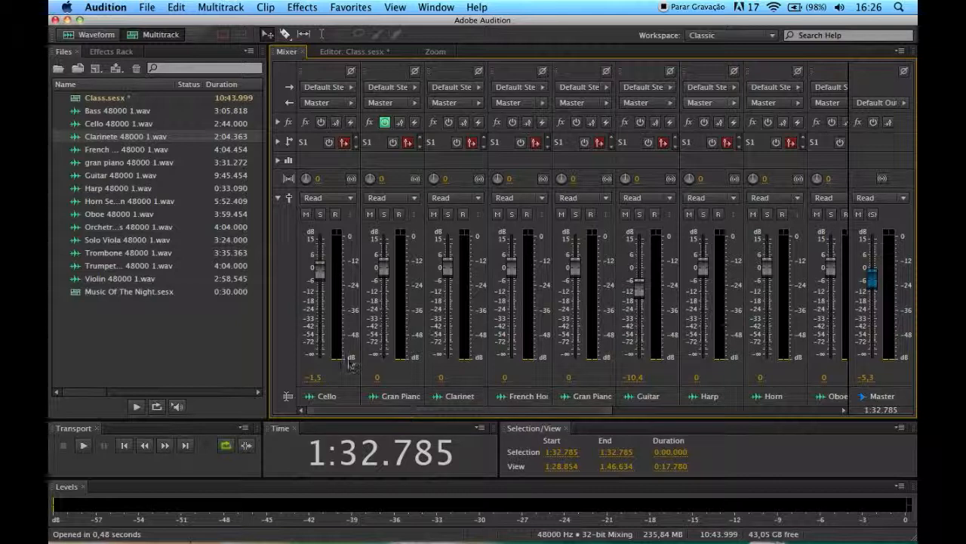
click(337, 103)
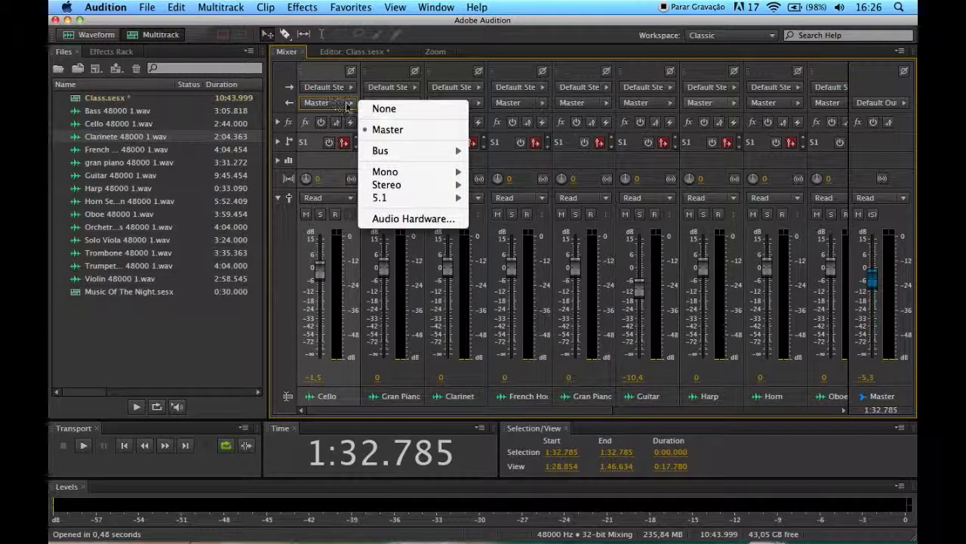
mouse_move(407, 151)
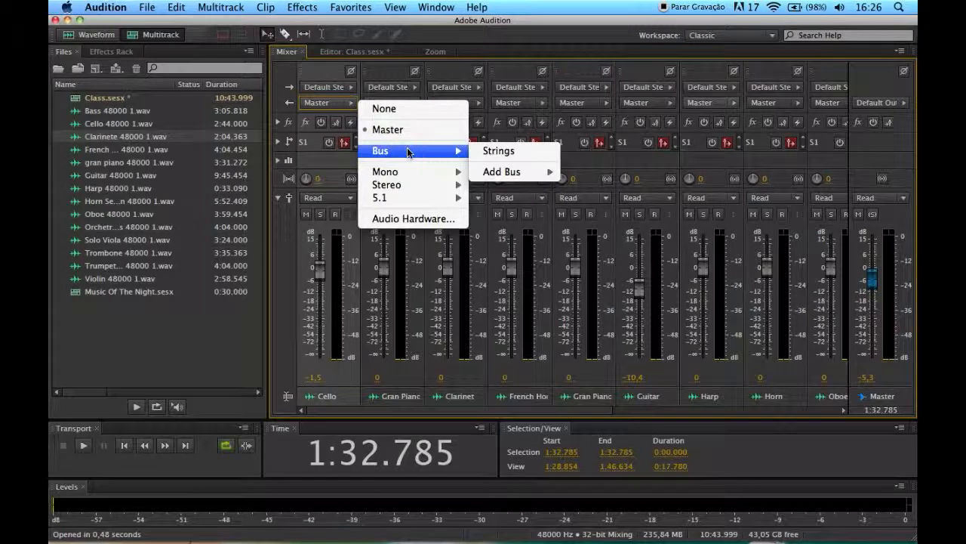
click(496, 152)
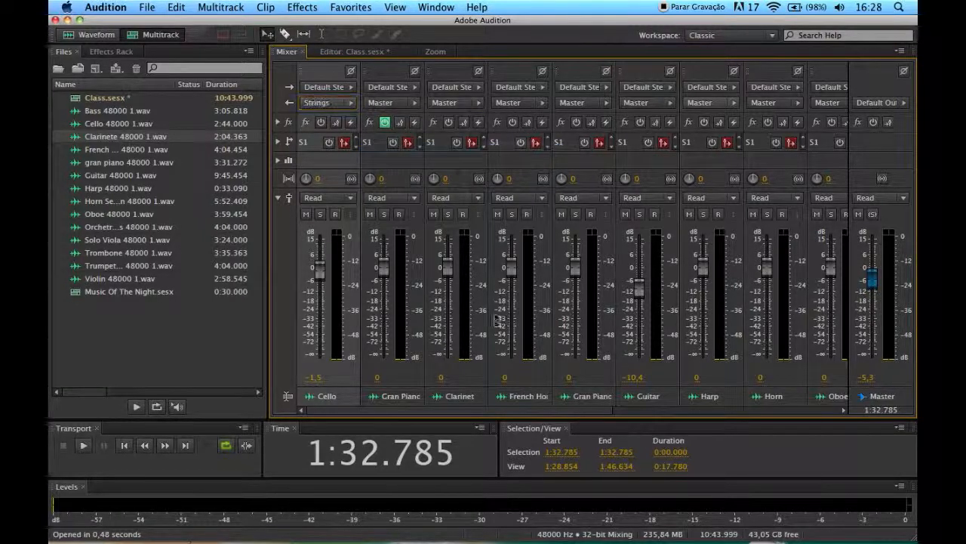
- Route the Trumpet track's output to a newly added second bus
drag(471, 408, 760, 408)
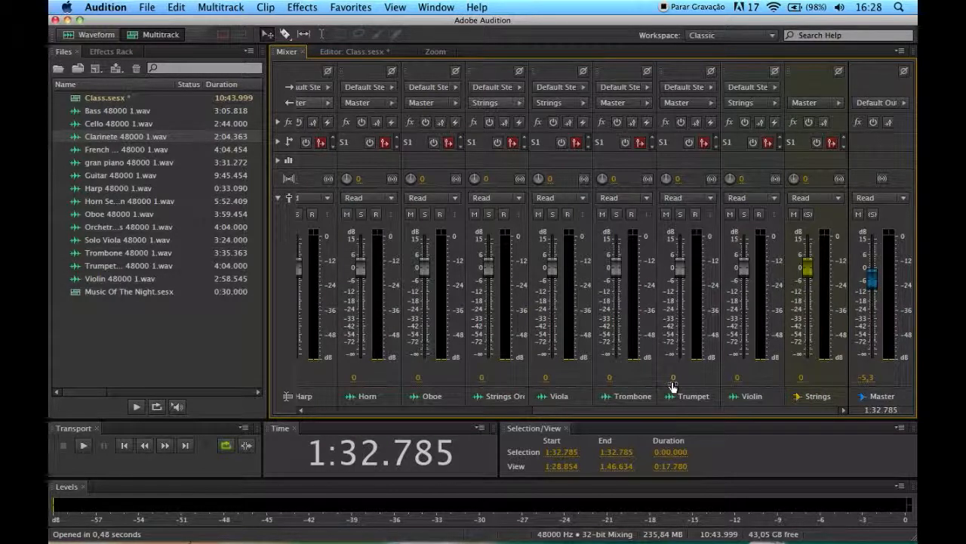
click(696, 106)
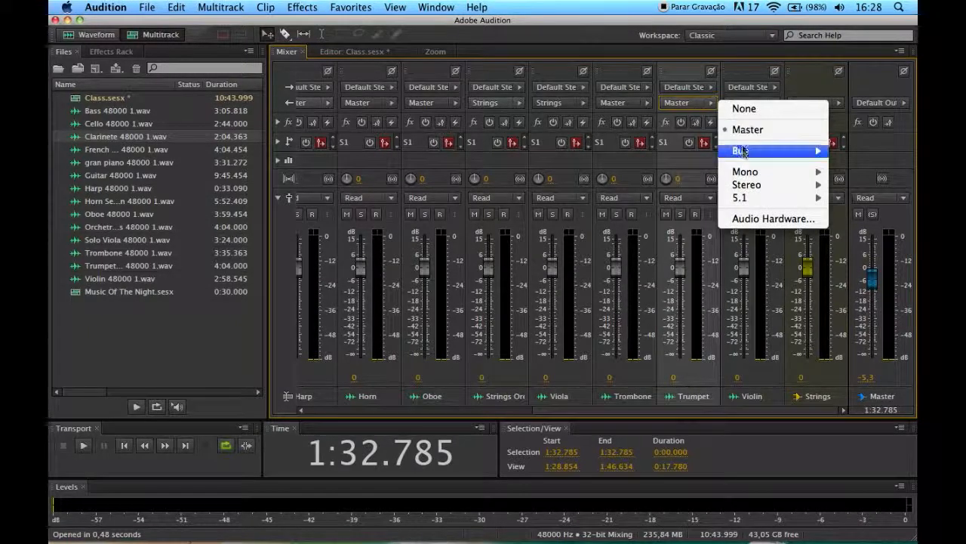
mouse_move(741, 152)
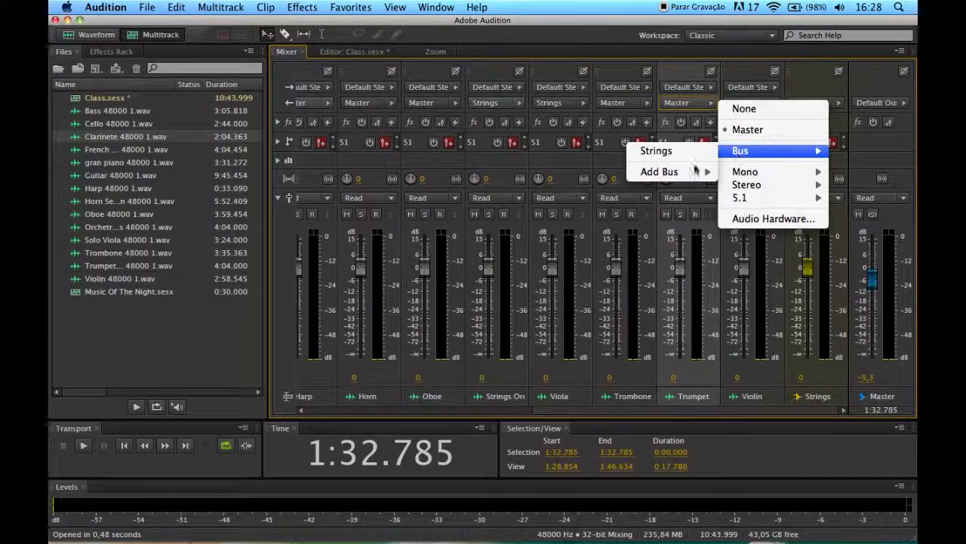
mouse_move(685, 179)
click(597, 184)
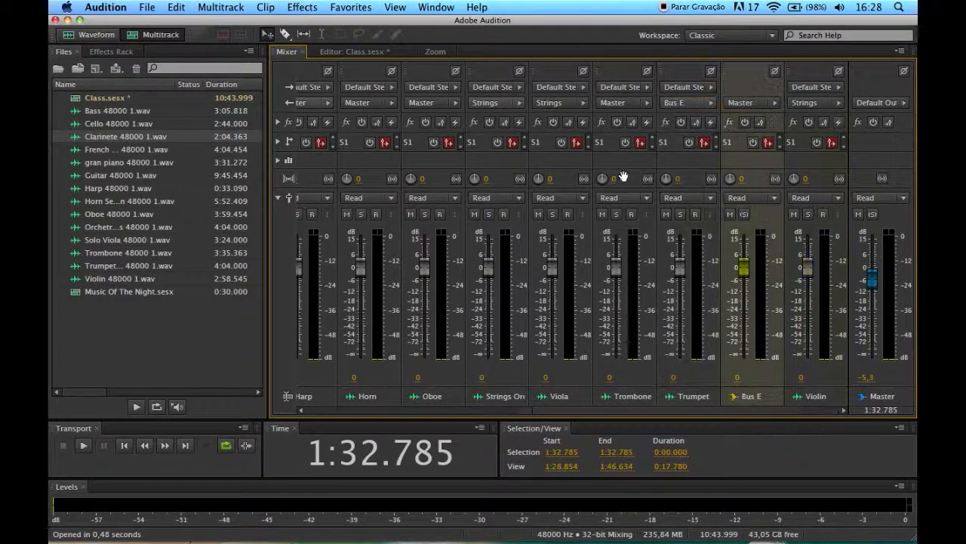
- Rename the bus fed by the Trumpet track as Horns
double_click(751, 396)
text(Hr)
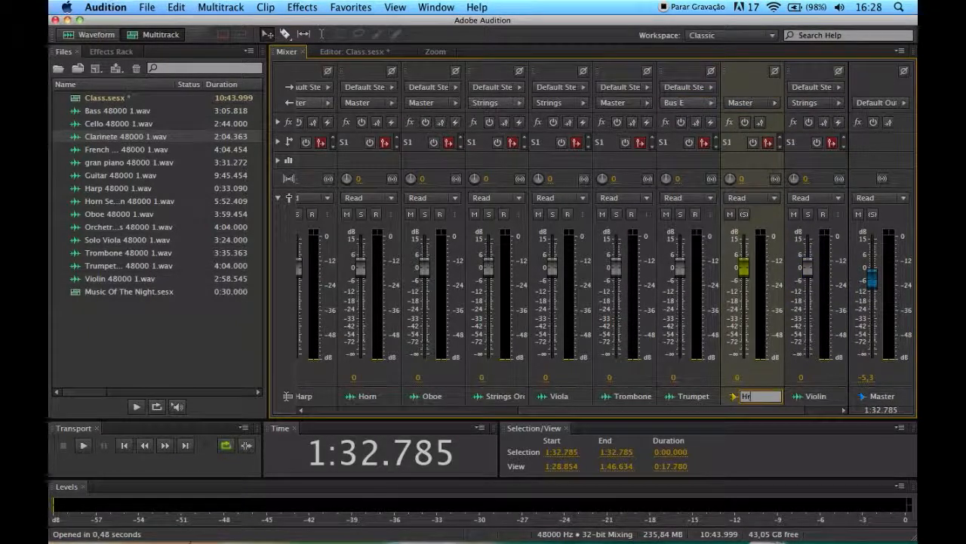
key(BackSpace)
text(all)
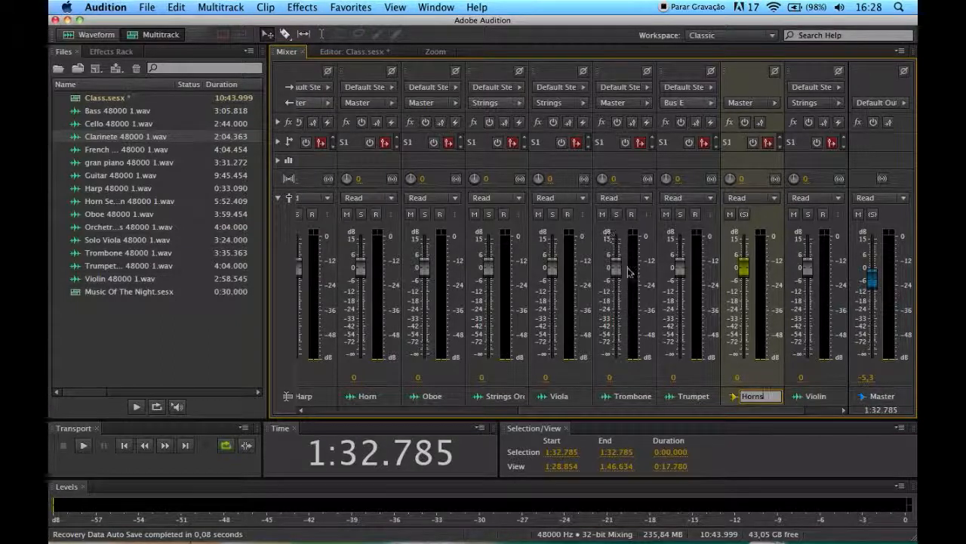
- Route the outputs of the Trombone and Horn tracks to the Horns bus
click(625, 105)
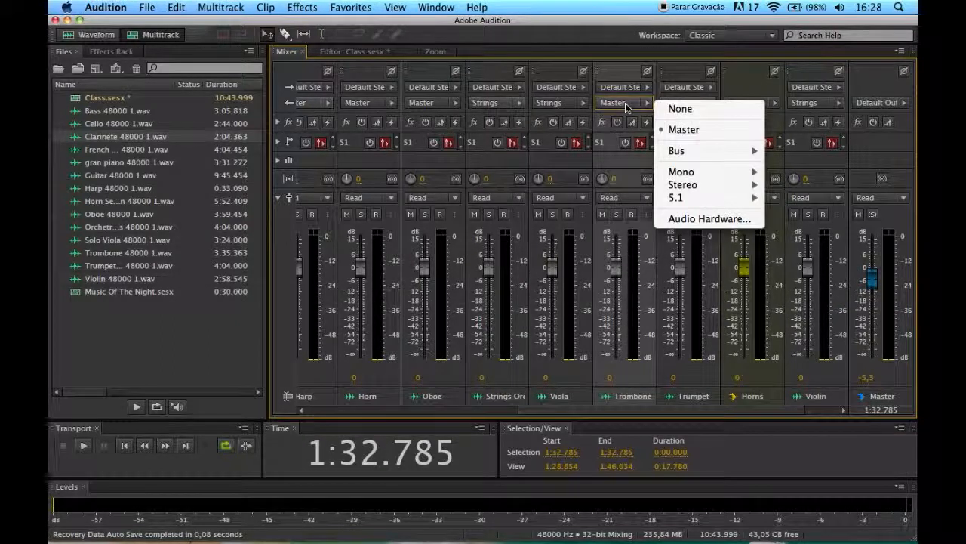
mouse_move(698, 151)
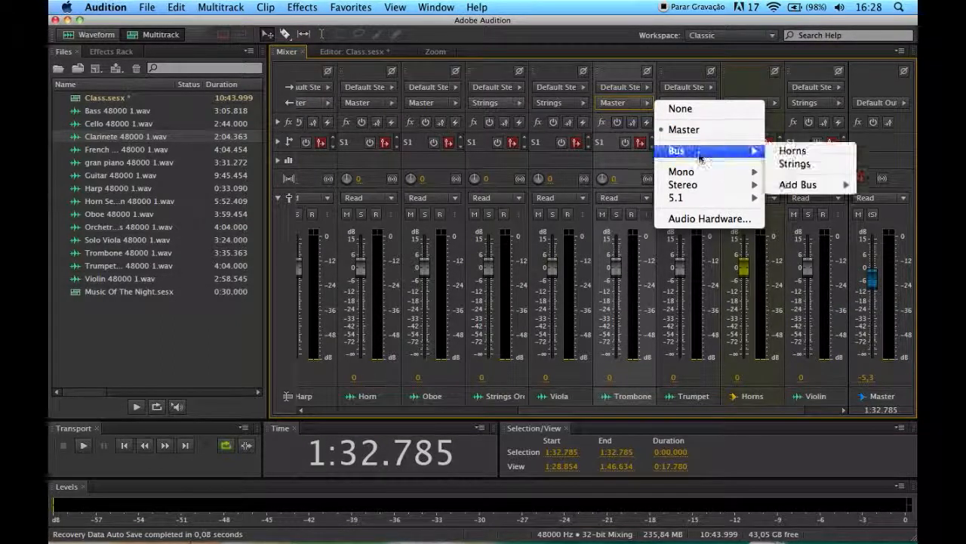
click(794, 152)
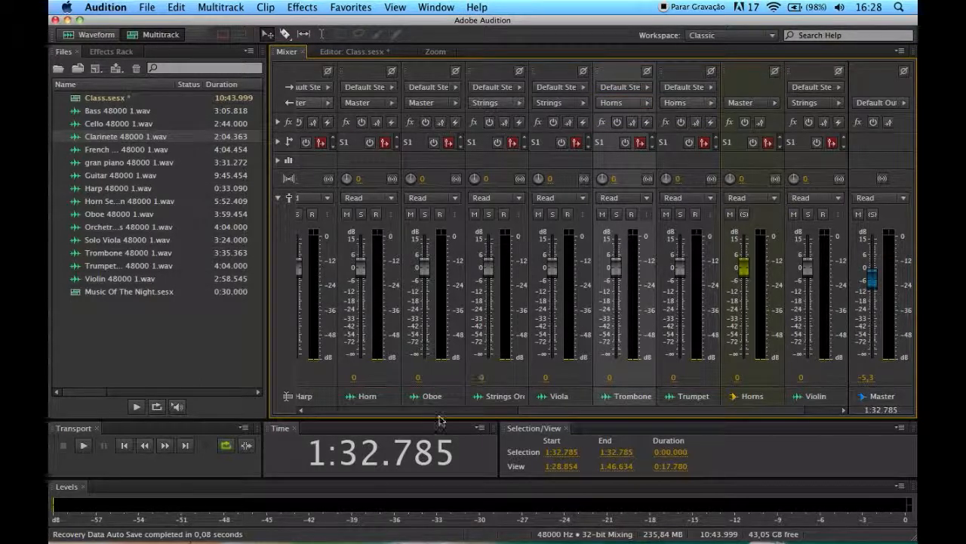
click(389, 103)
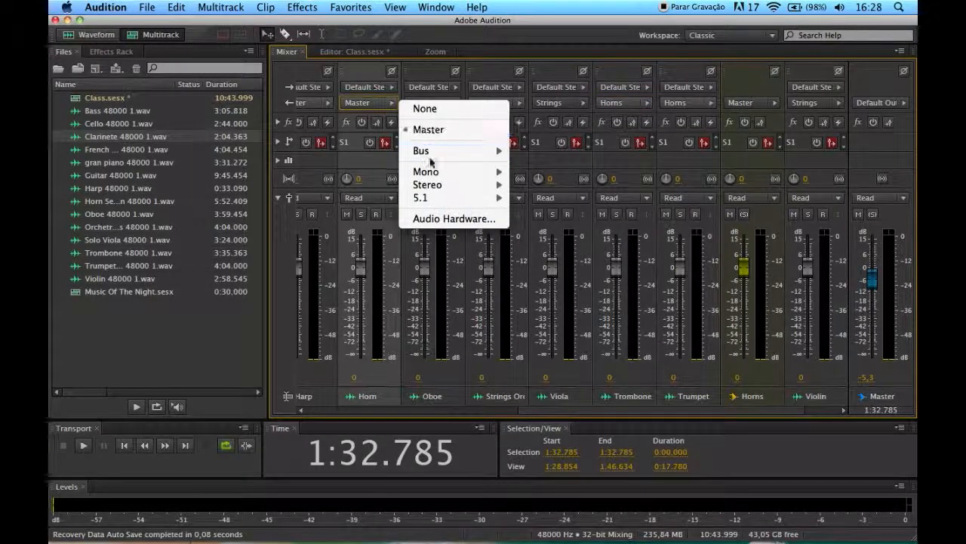
mouse_move(435, 155)
click(538, 151)
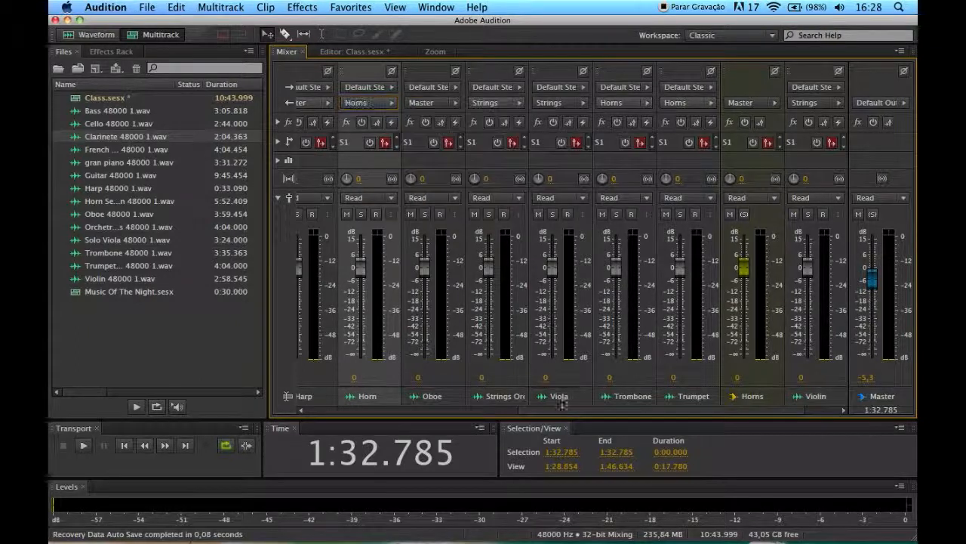
- Route the French Horn track's output to the Horns bus
drag(562, 414, 388, 414)
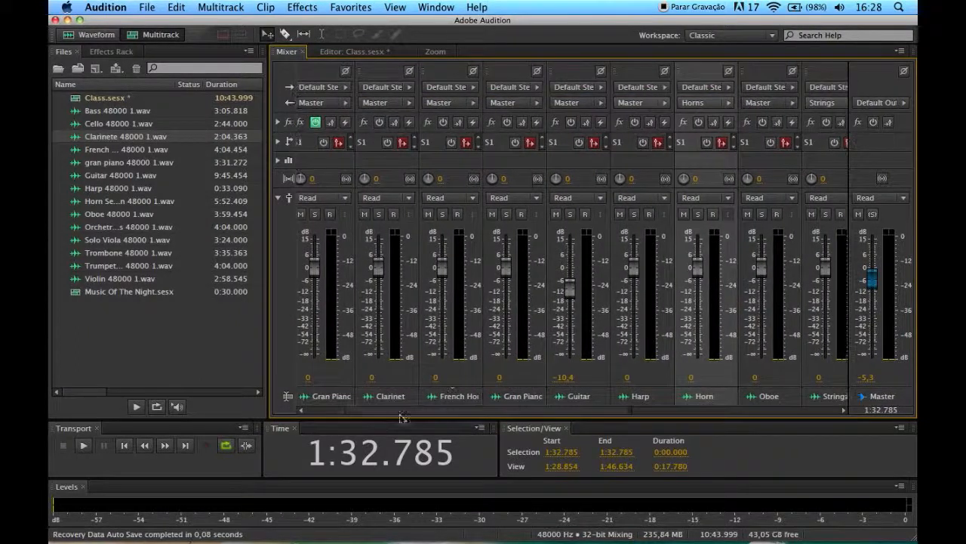
click(460, 106)
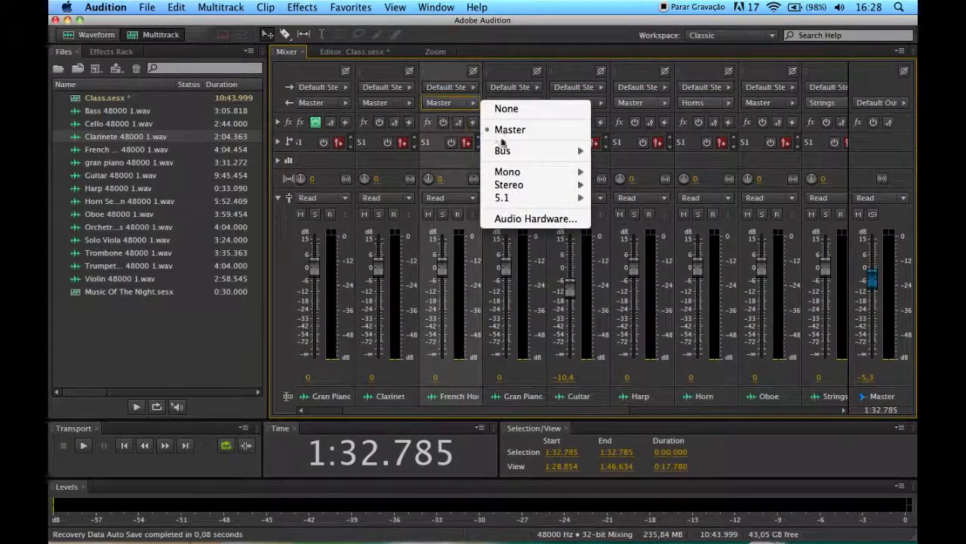
mouse_move(582, 151)
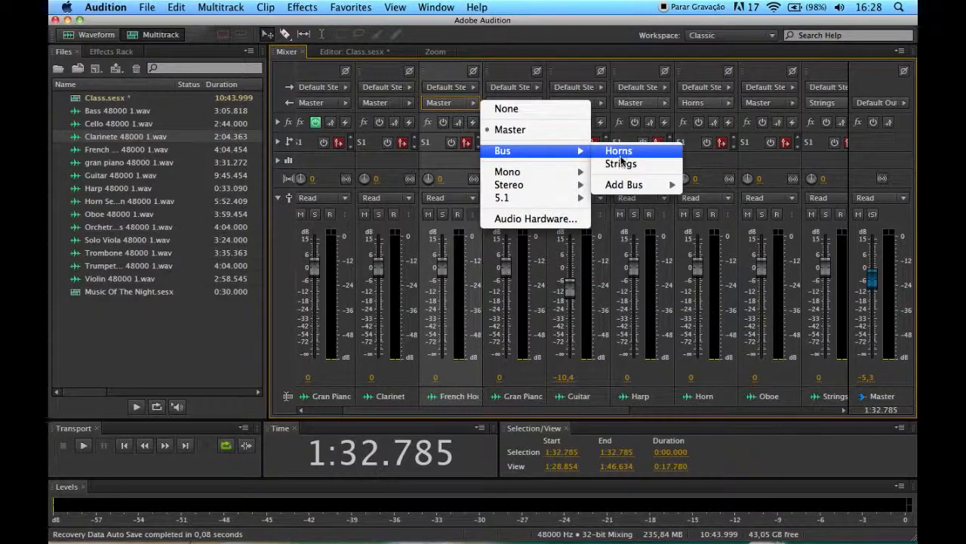
click(621, 154)
- Reorder the Mixer so the Horns bus sits between the Violin track and the Strings bus
drag(519, 408, 799, 385)
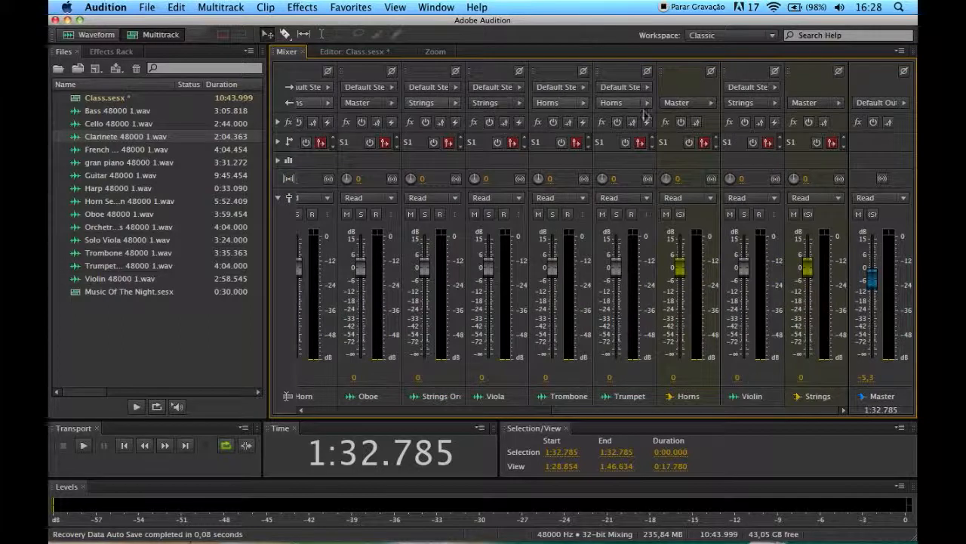
drag(661, 71, 774, 83)
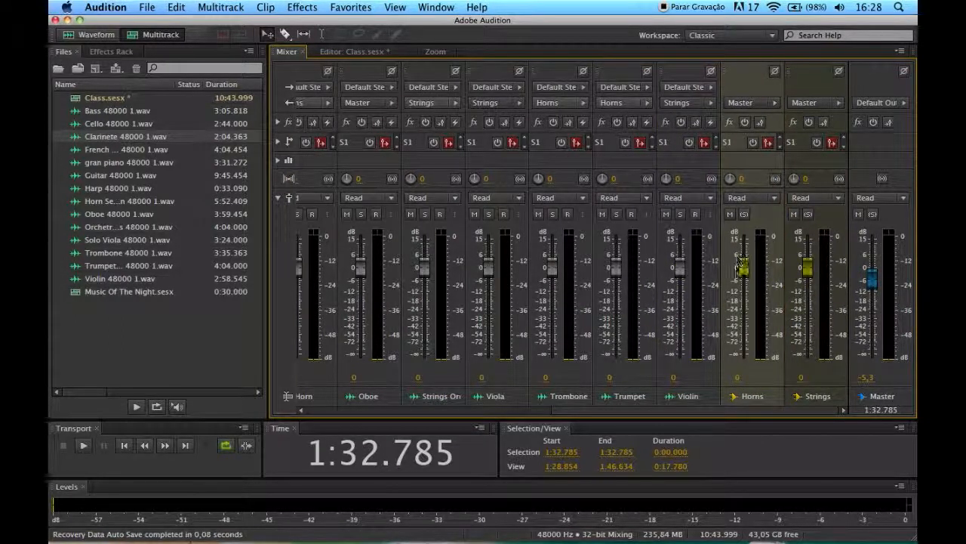
- Route the Oboe track's output to a newly added stereo bus
click(361, 102)
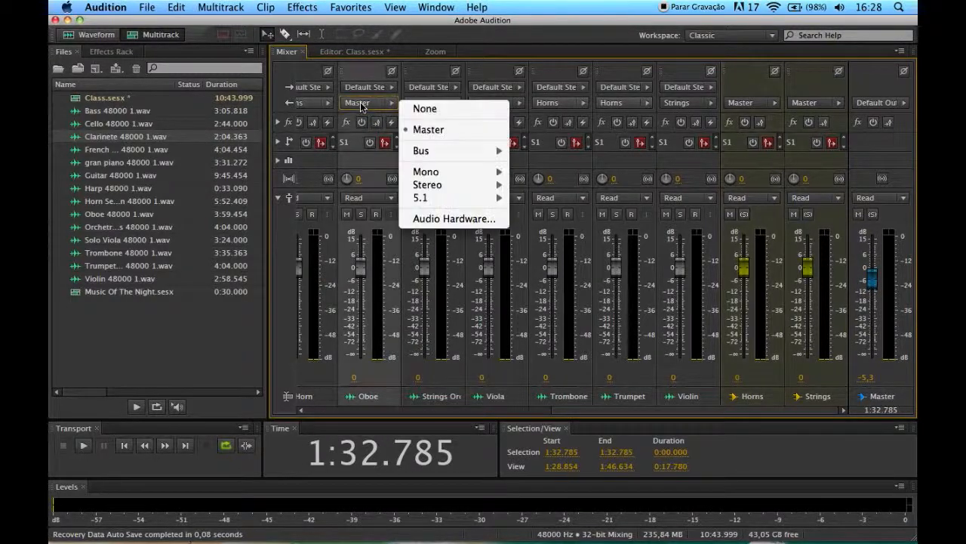
click(360, 104)
click(359, 105)
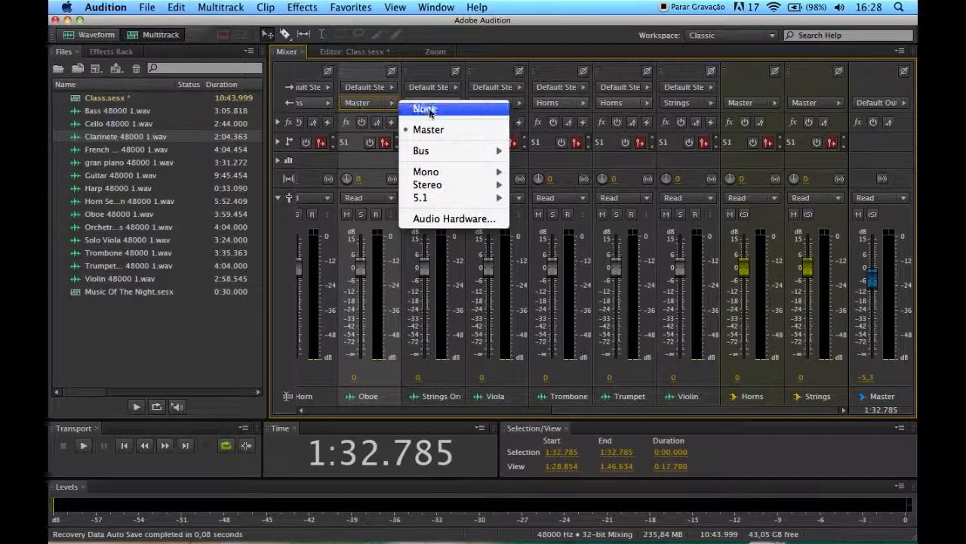
mouse_move(468, 150)
mouse_move(557, 186)
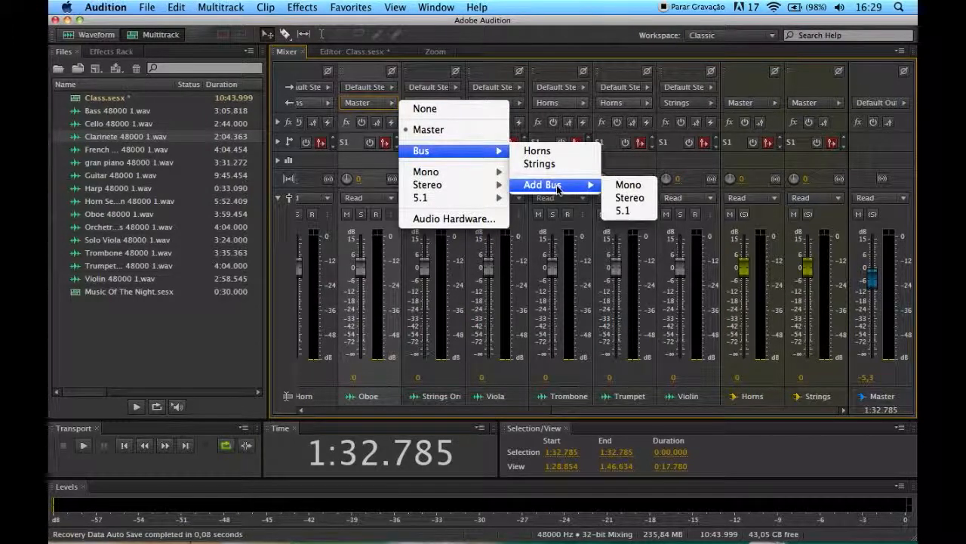
click(626, 197)
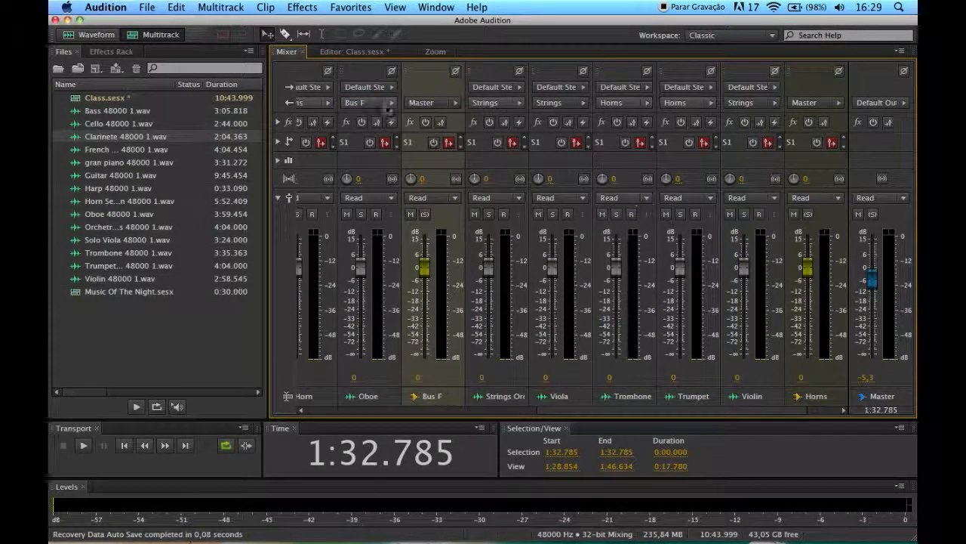
- Rename the bus fed by the Oboe track as Woodwinds and move it between the Violin track and the Horns bus
click(431, 395)
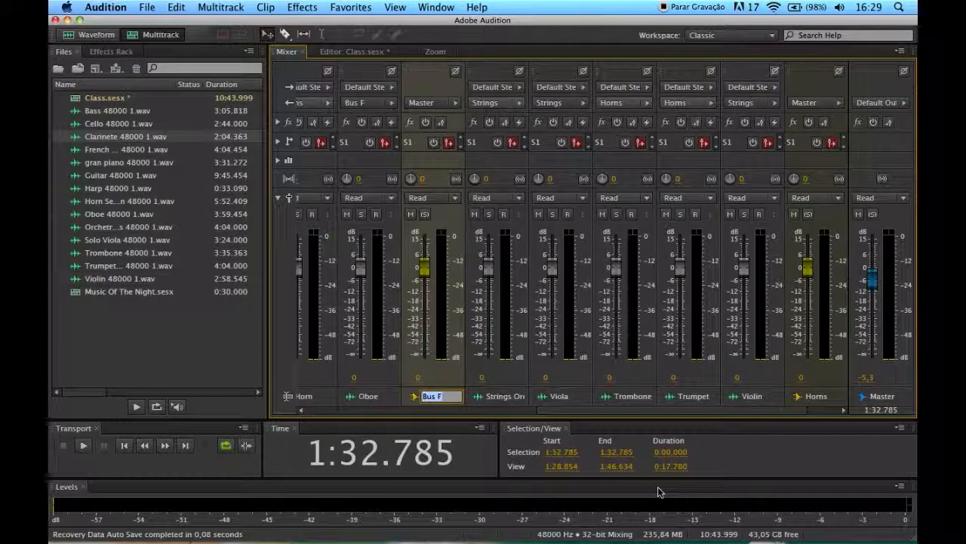
text(Woo)
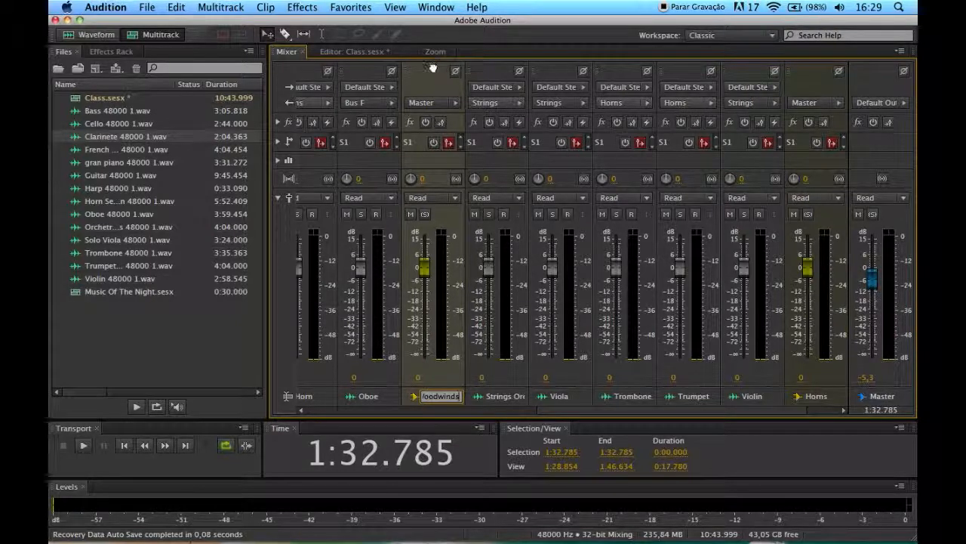
key(Return)
drag(412, 70, 767, 95)
- Route the Clarinet track's output to the Woodwinds bus and move the track between Harp and Horn
drag(617, 414, 311, 418)
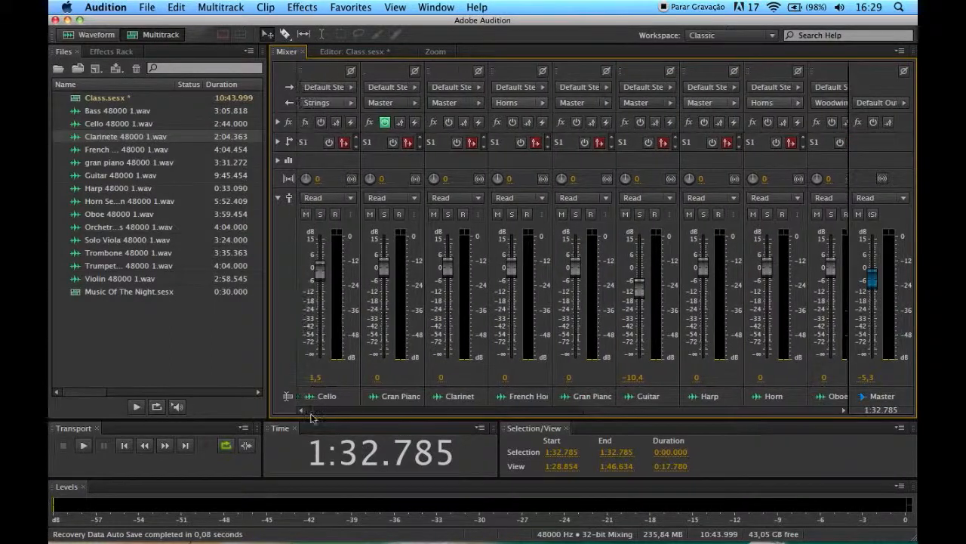
click(453, 102)
mouse_move(556, 150)
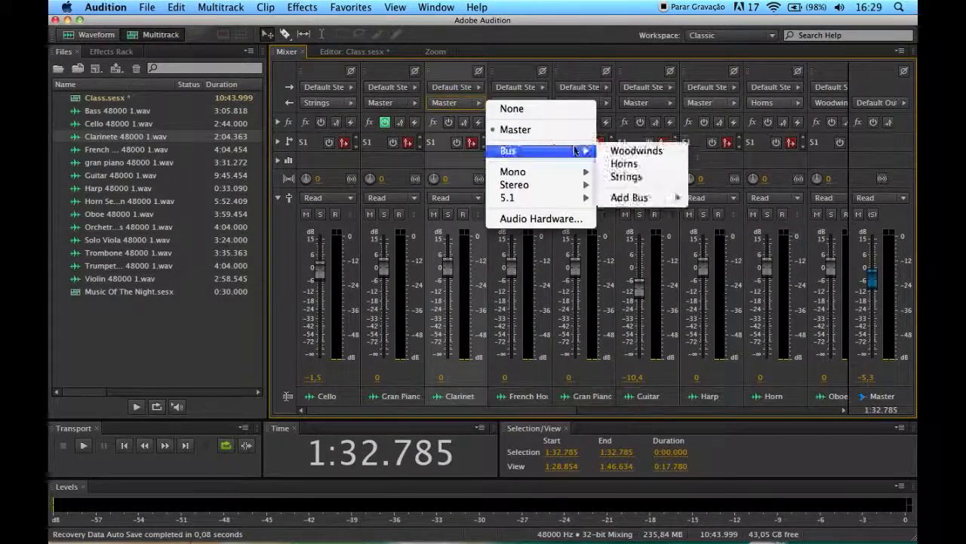
click(649, 149)
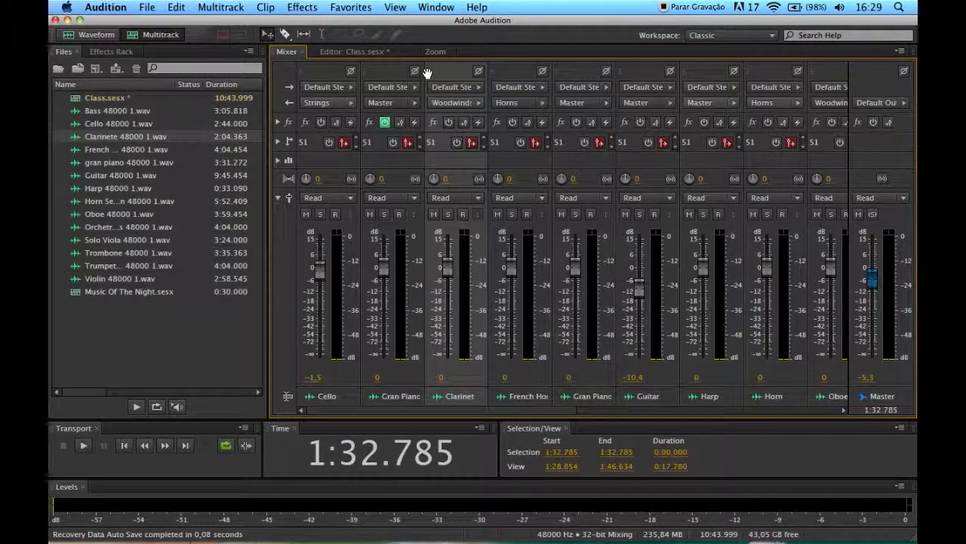
drag(428, 73, 710, 73)
drag(563, 410, 755, 415)
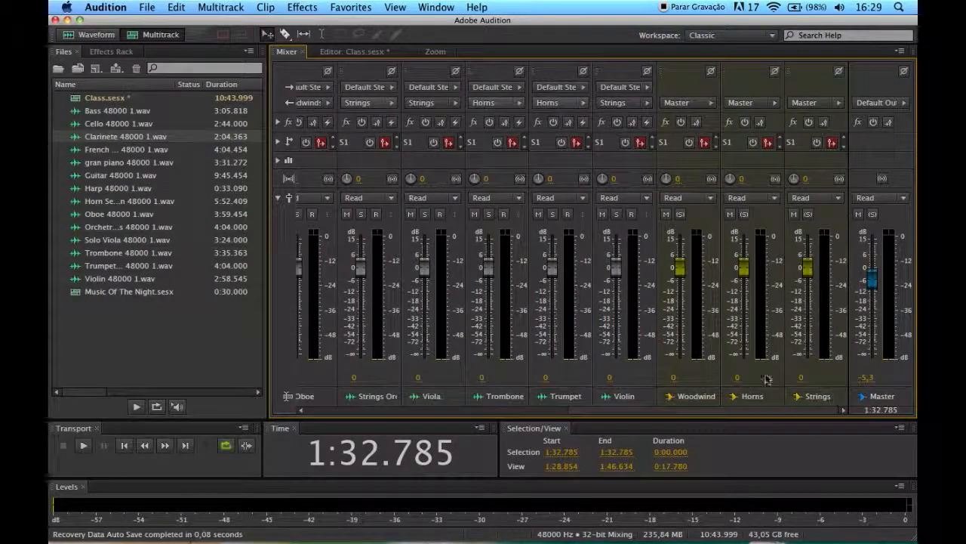
click(727, 356)
key(super+Tab)
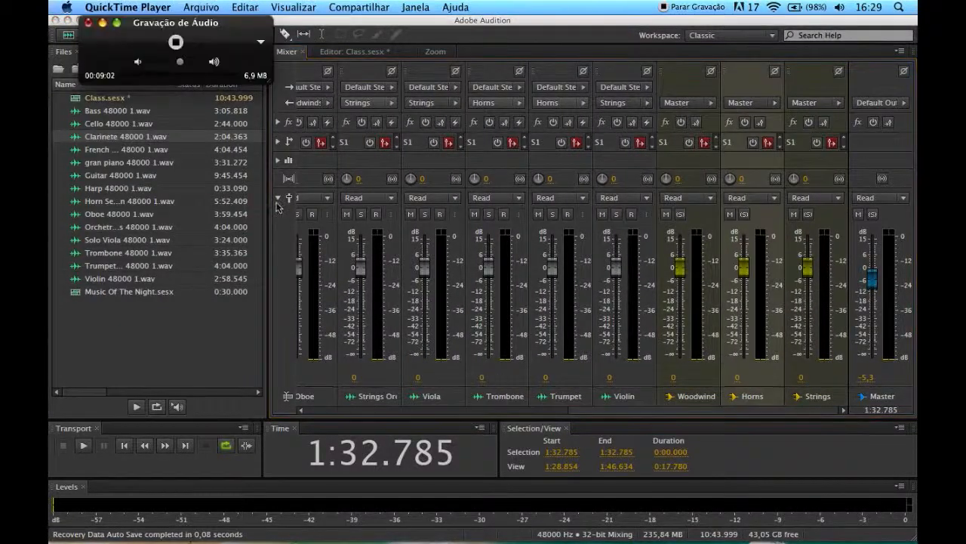
click(102, 23)
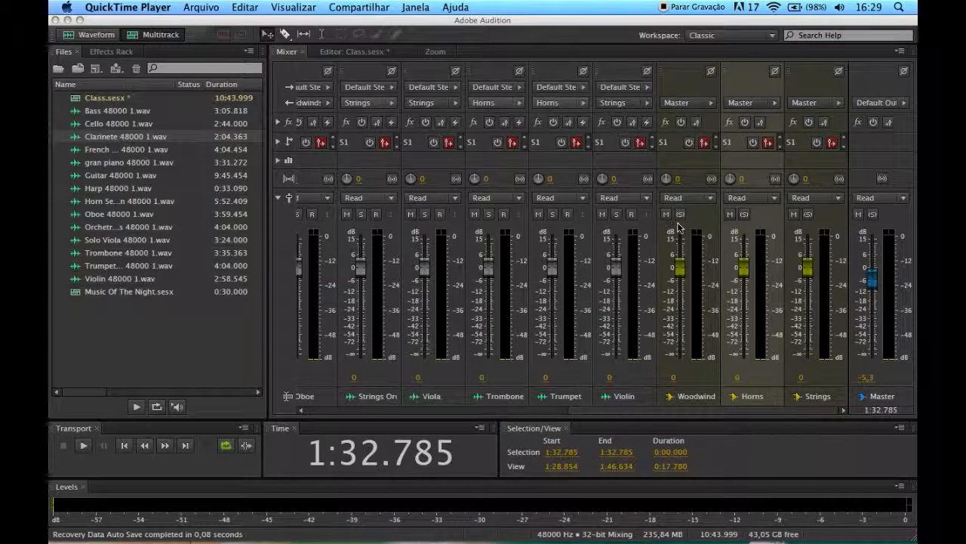
- Move the playhead to the session's start at 0:00.000 in the multitrack timeline
click(355, 51)
click(459, 106)
drag(460, 108, 352, 113)
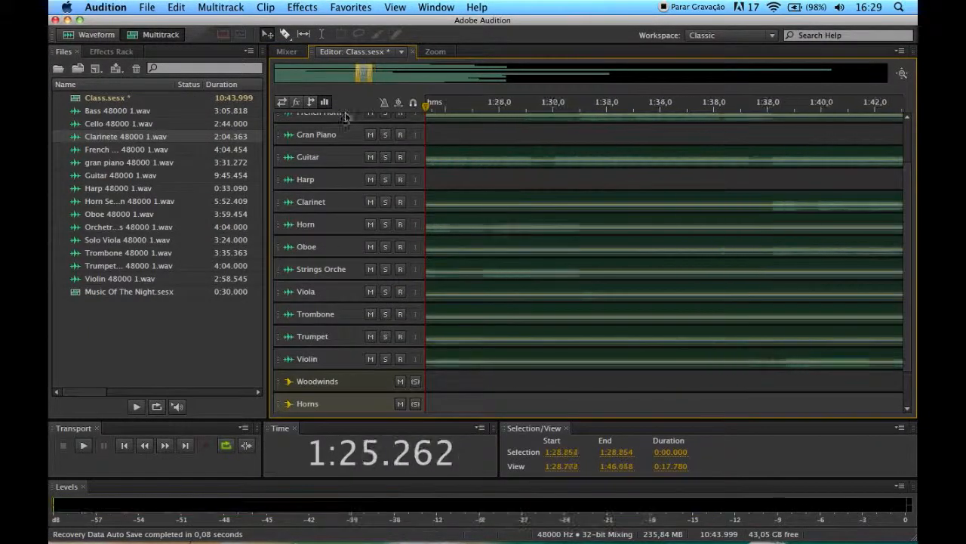
scroll(481, 125, up, 2)
scroll(481, 126, left, 10)
scroll(479, 174, left, 20)
scroll(479, 175, up, 1)
scroll(478, 174, down, 2)
scroll(479, 175, up, 2)
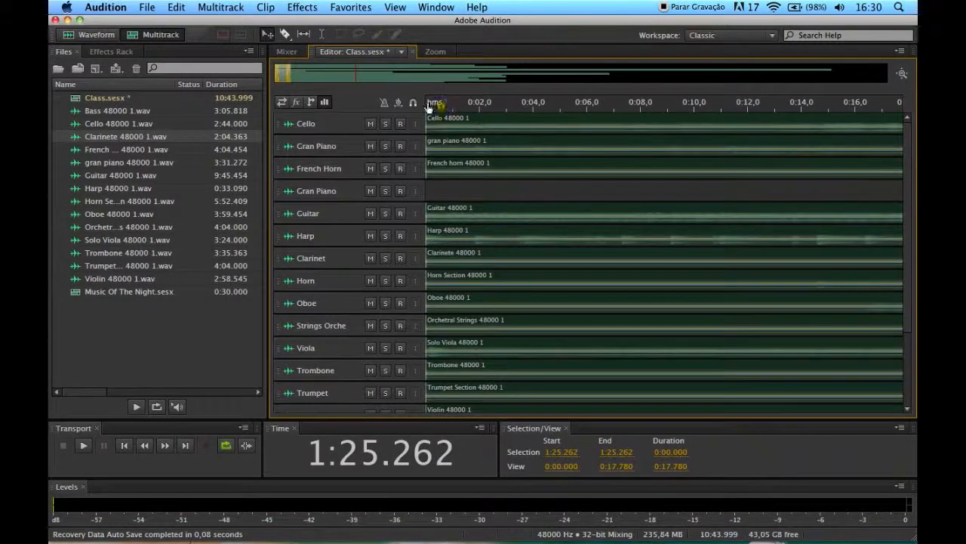
click(428, 101)
- Set the automation mode of the Woodwinds and Horns buses to Write in the Mixer
click(287, 51)
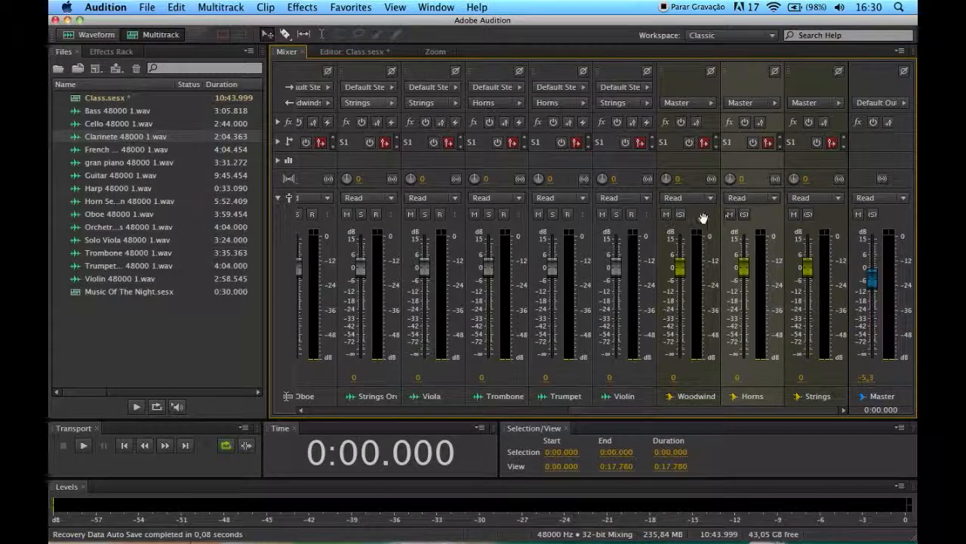
click(683, 198)
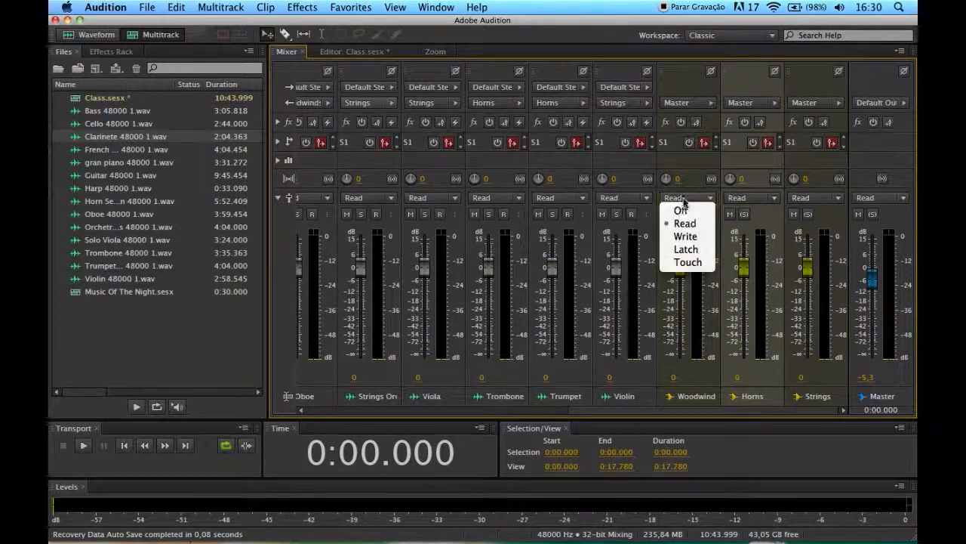
click(685, 236)
click(751, 198)
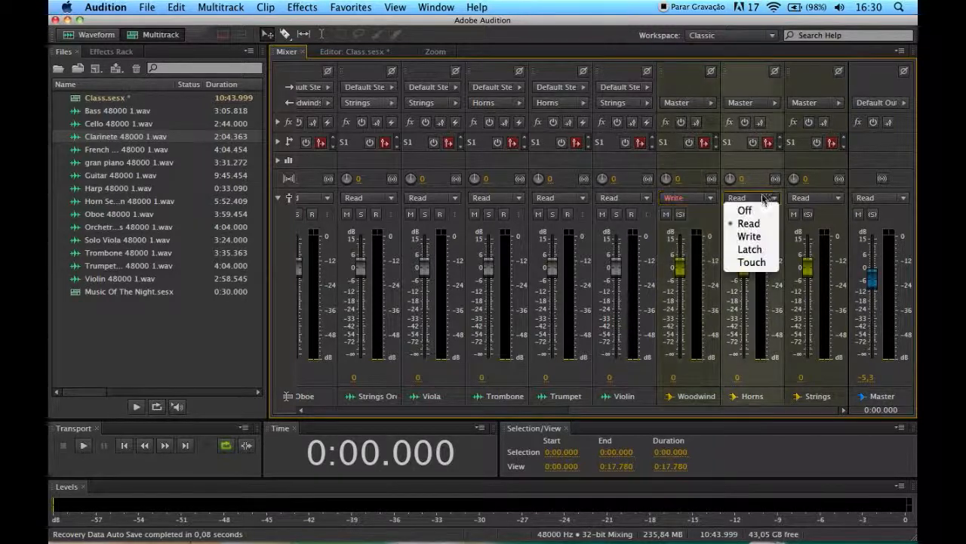
click(758, 237)
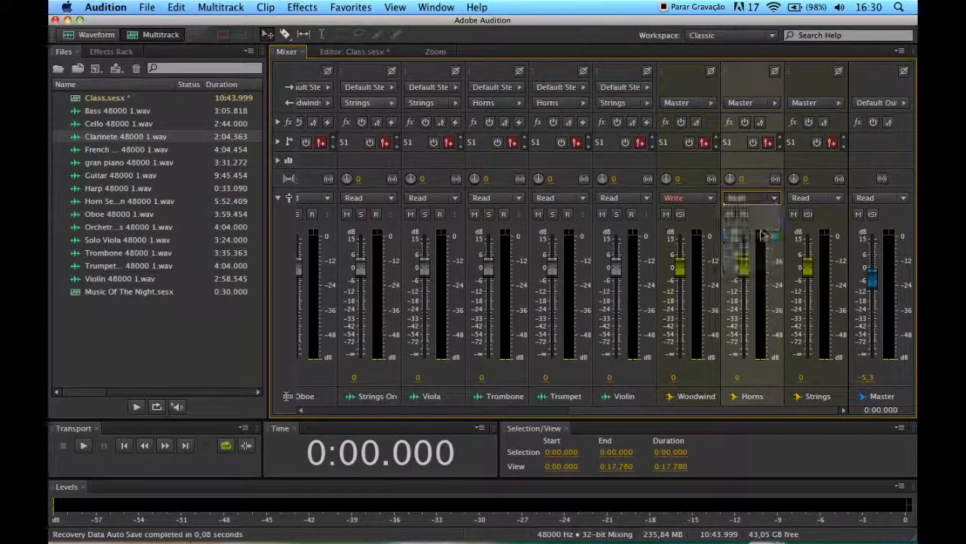
click(802, 198)
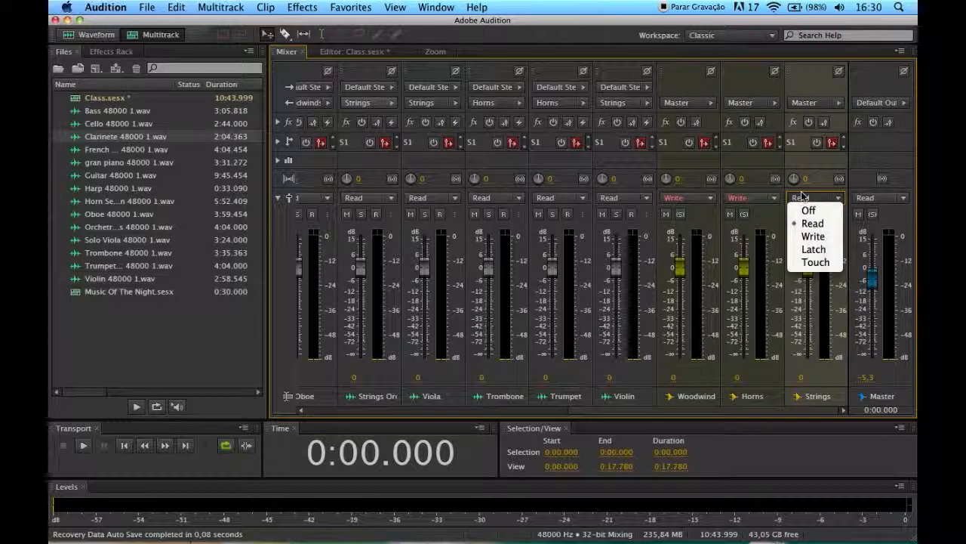
click(735, 201)
- Set the Strings bus's automation mode to Touch, and switch the Horns bus to Touch and back to Write
click(770, 197)
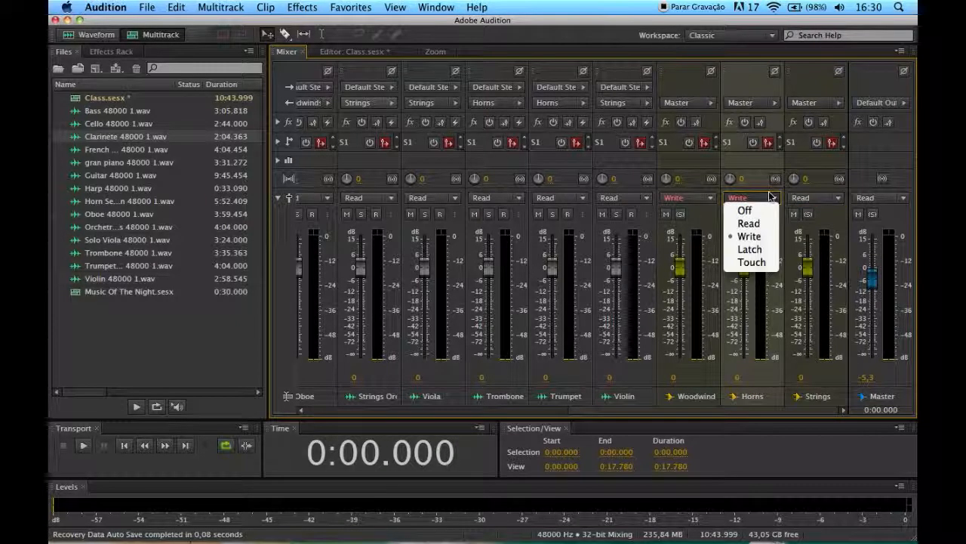
click(759, 262)
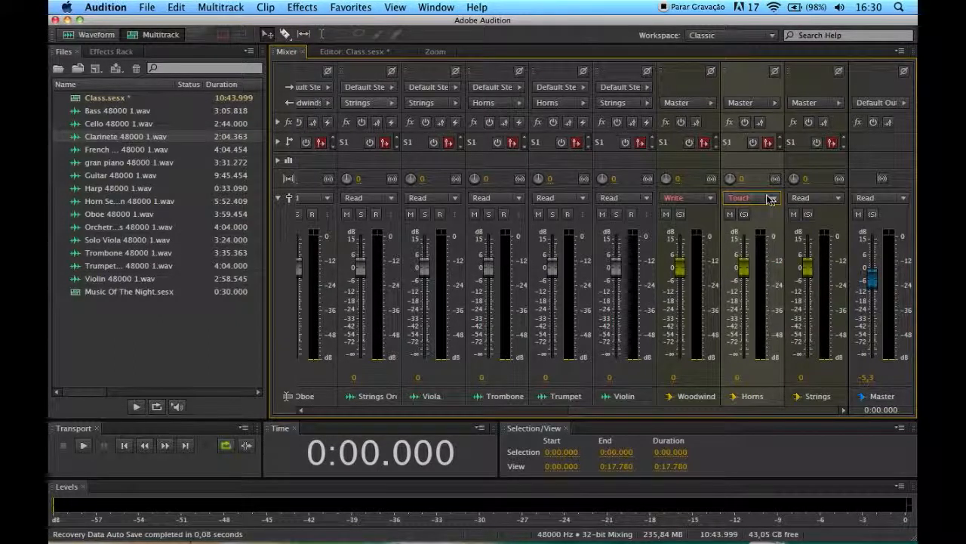
click(809, 197)
click(822, 262)
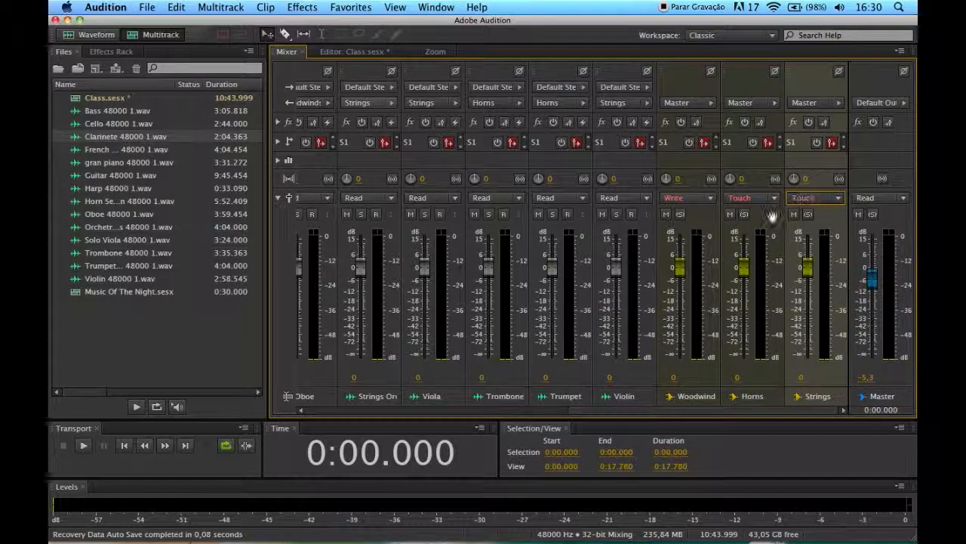
click(770, 198)
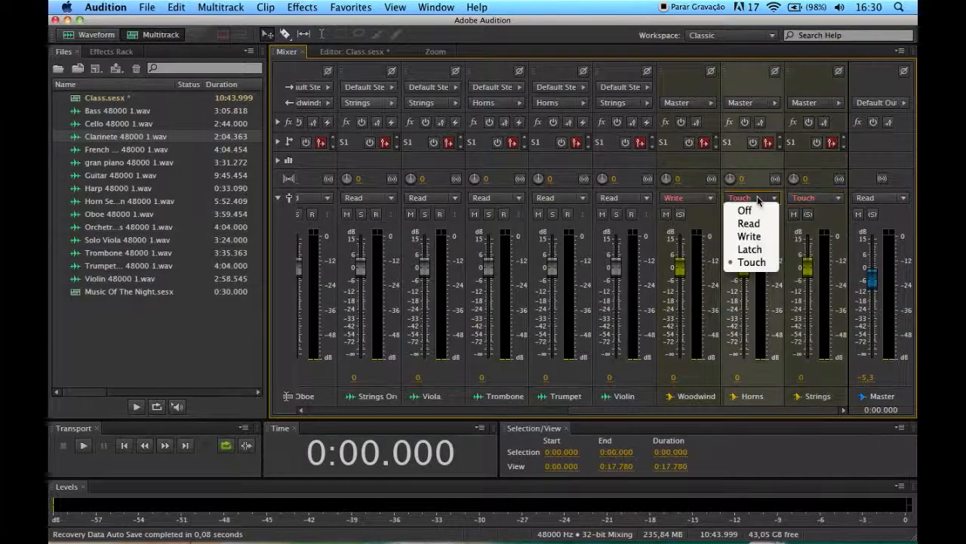
click(750, 237)
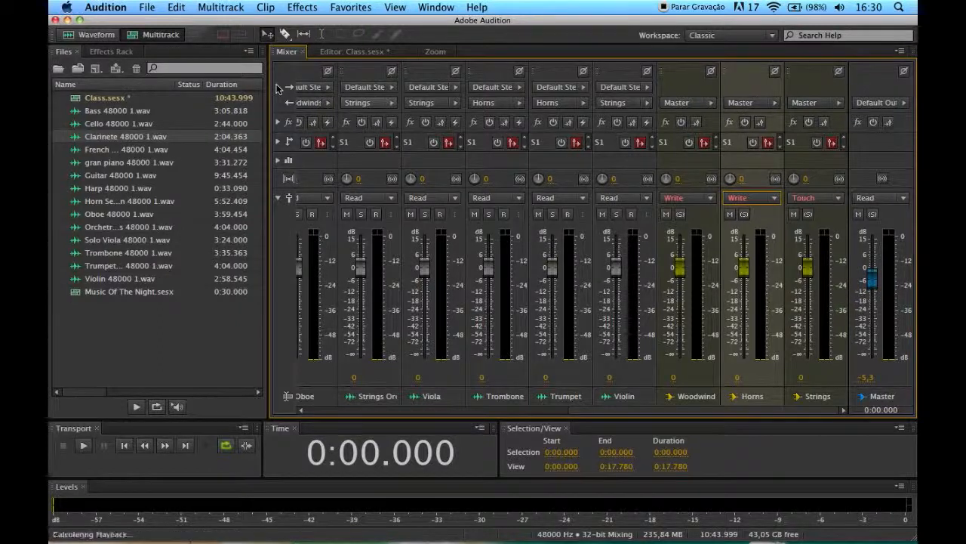
- Play the session and record automation by lowering the Woodwinds fader to about -14.5 dB and briefly pulling down the Strings fader
key(space)
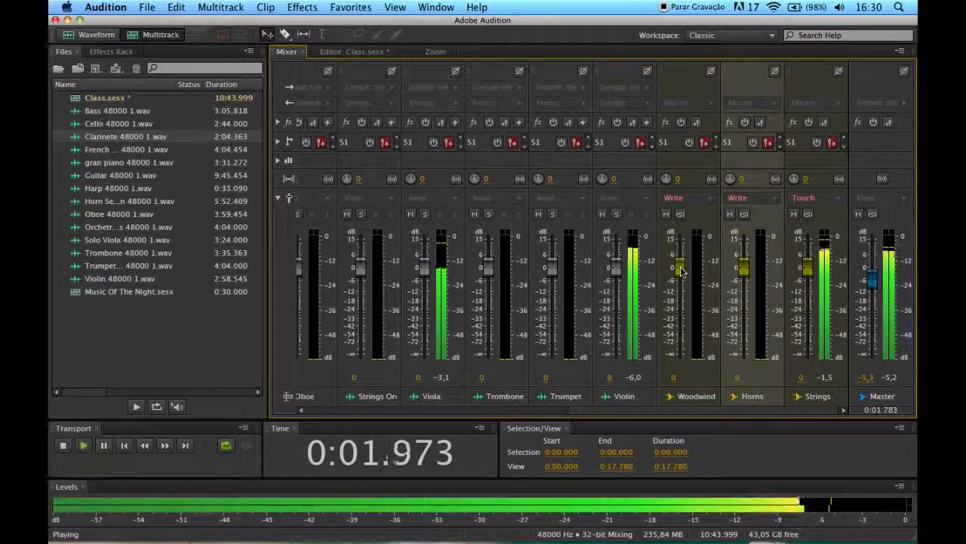
drag(682, 270, 681, 296)
mouse_move(808, 264)
mouse_down()
mouse_move(809, 298)
mouse_move(805, 283)
mouse_up()
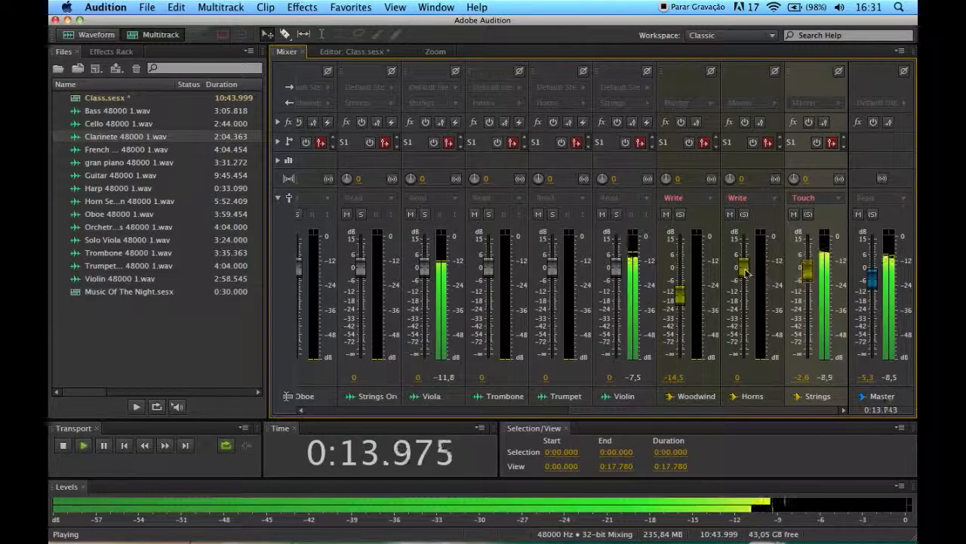
- During playback, lower the Horns fader to about -12.3 dB and pull down the Strings fader, ending with playback stopped
drag(744, 265, 743, 294)
drag(807, 268, 807, 315)
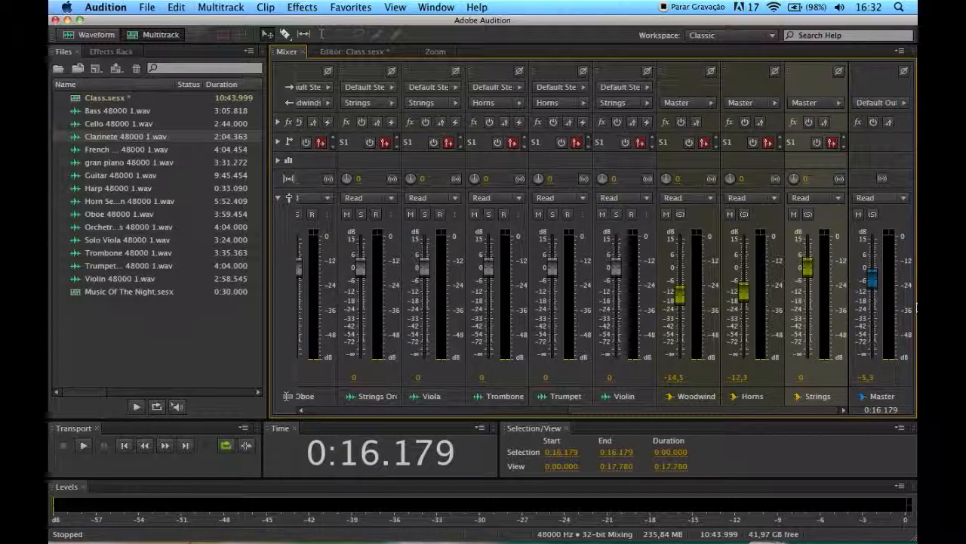
key(space)
key(space)
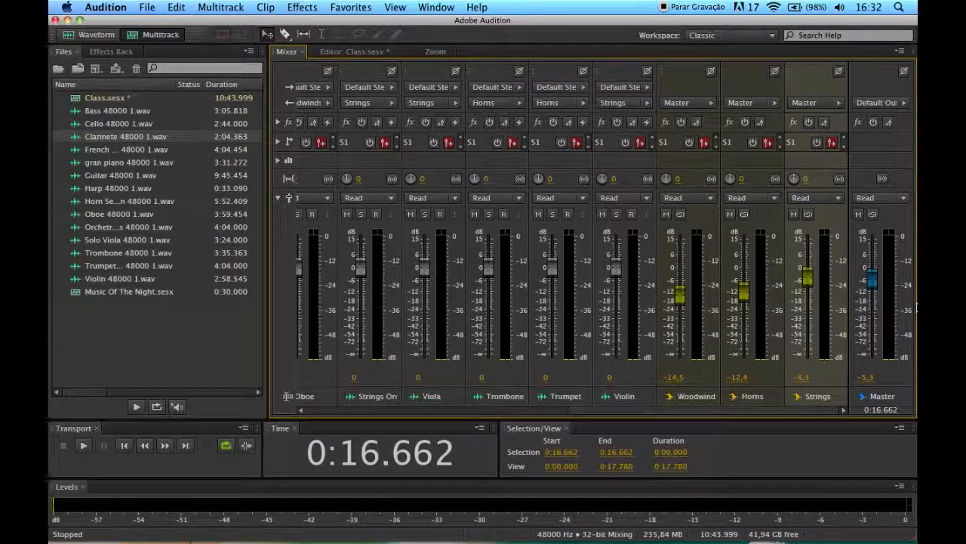